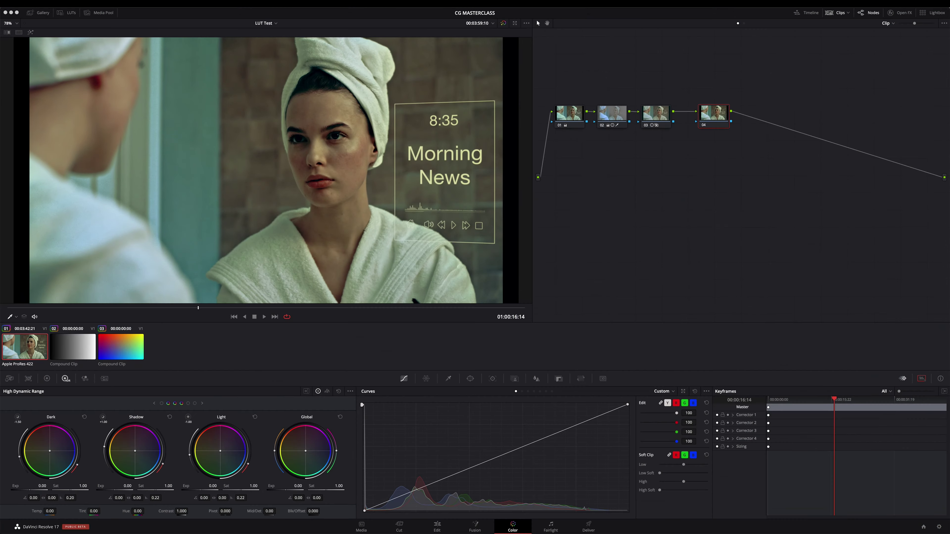
Open the floating Scopes window with Ctrl+Shift+W and place it at the lower right beside the footage.
key("ctrl+shift+w")
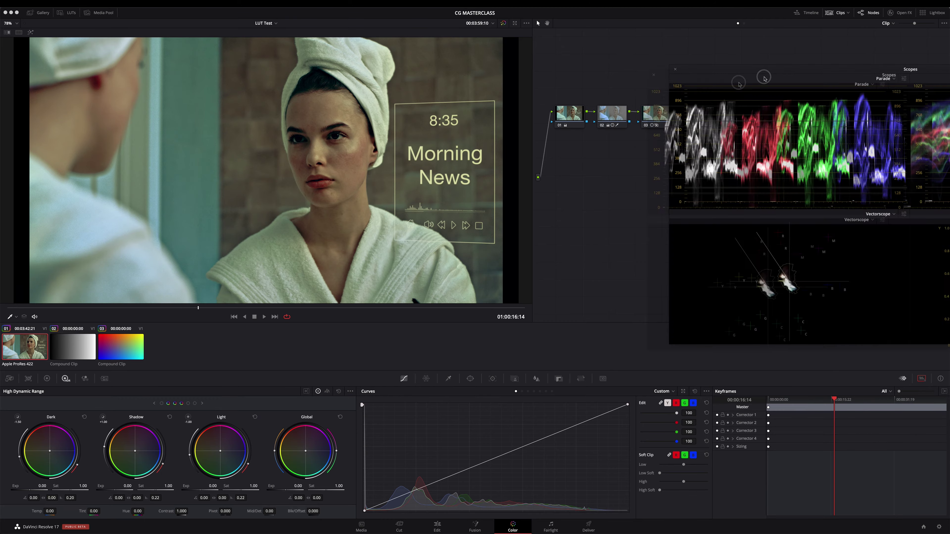
left_click_drag(789, 71, 585, 247)
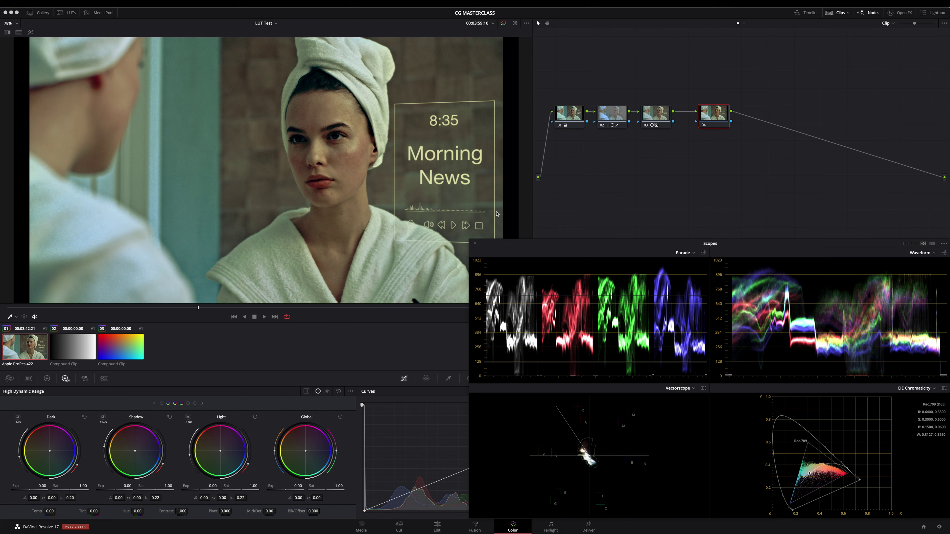
Scrub the viewer to the mirror shot at 00:03:58:15.
left_click(152, 310)
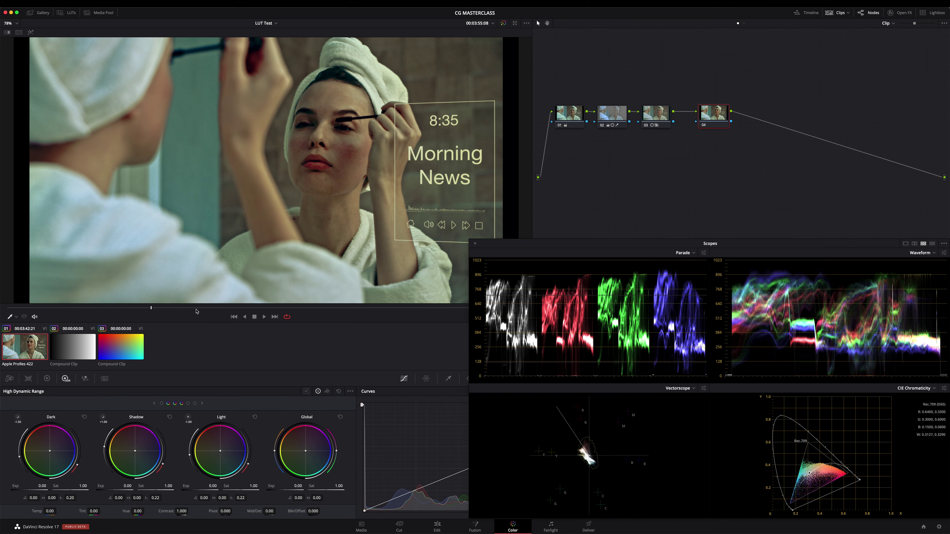
left_click(196, 309)
left_click_drag(196, 310, 190, 311)
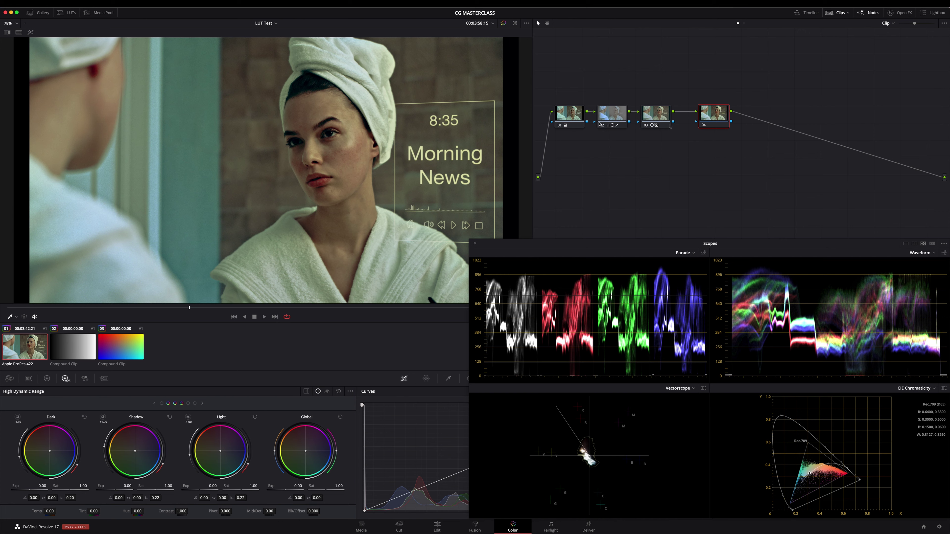
Step through nodes 01, 02 and 03 to inspect them, ending on node 04.
left_click(571, 116)
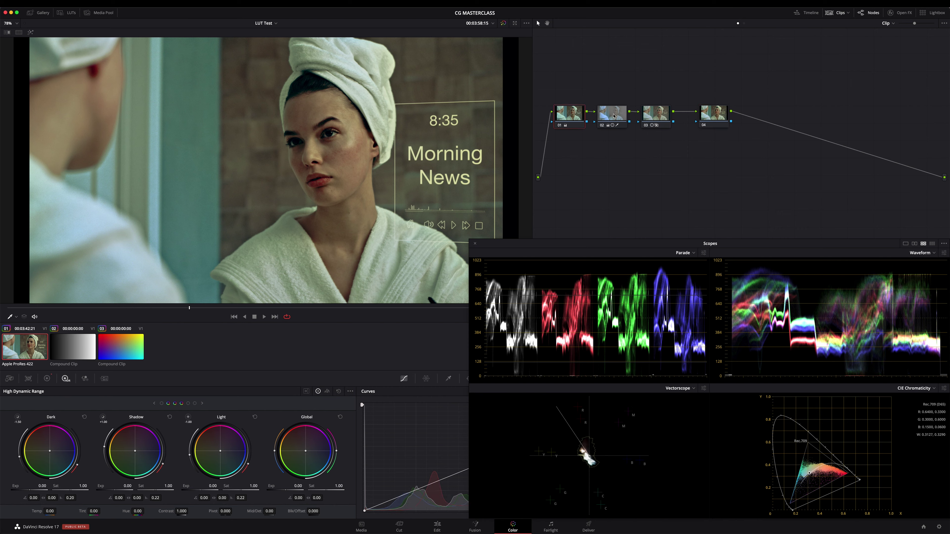
left_click(613, 115)
left_click(658, 116)
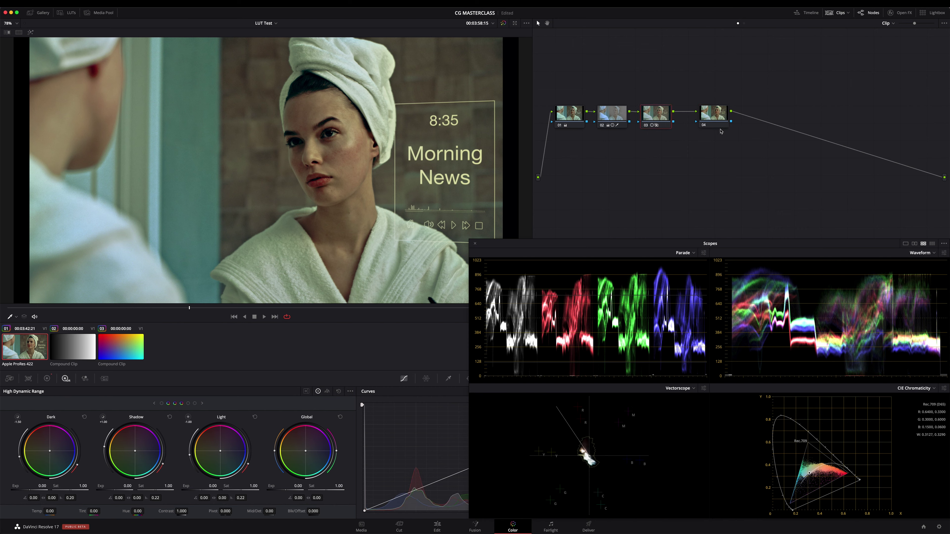
left_click(714, 117)
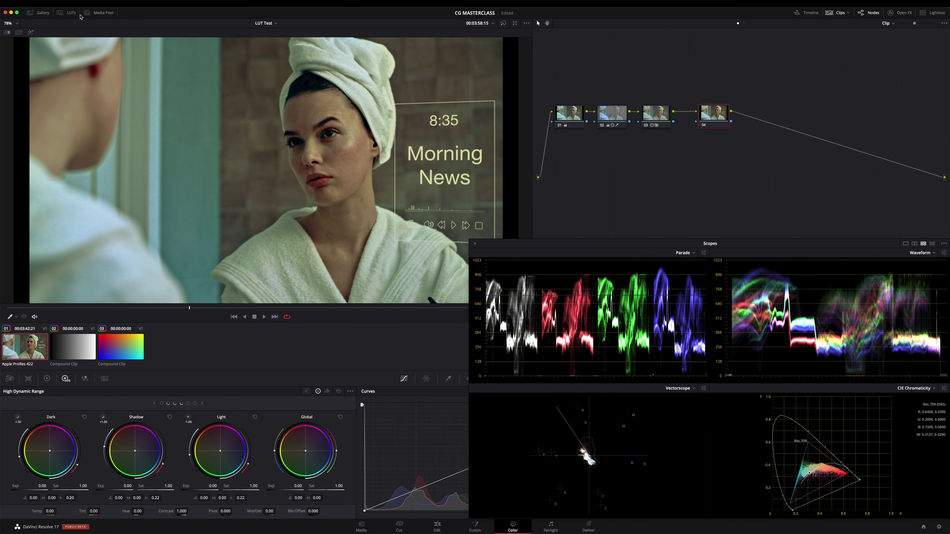
Apply the Agfa-Rec709_Old-School-Vintage LUT from the TY-Grades folder to node 04.
left_click(67, 12)
left_click_drag(87, 45, 721, 122)
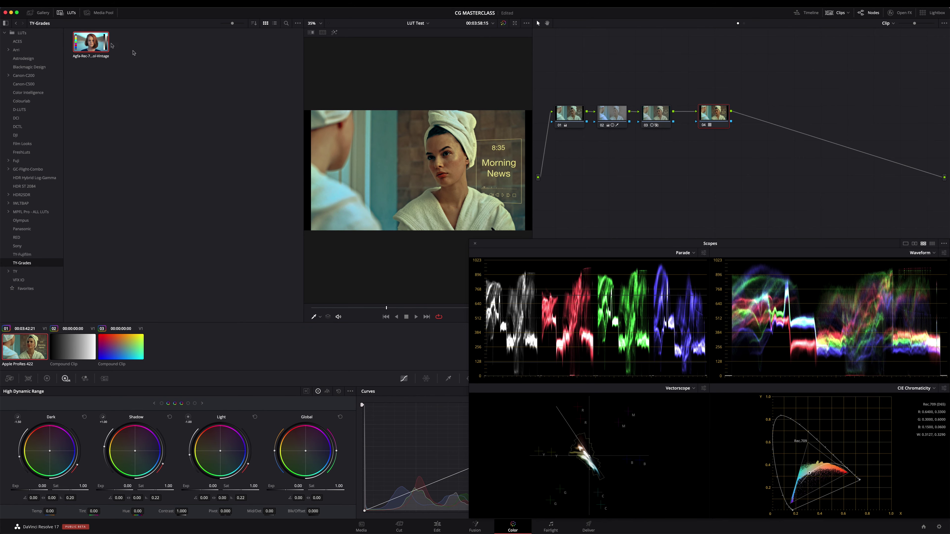
left_click(68, 12)
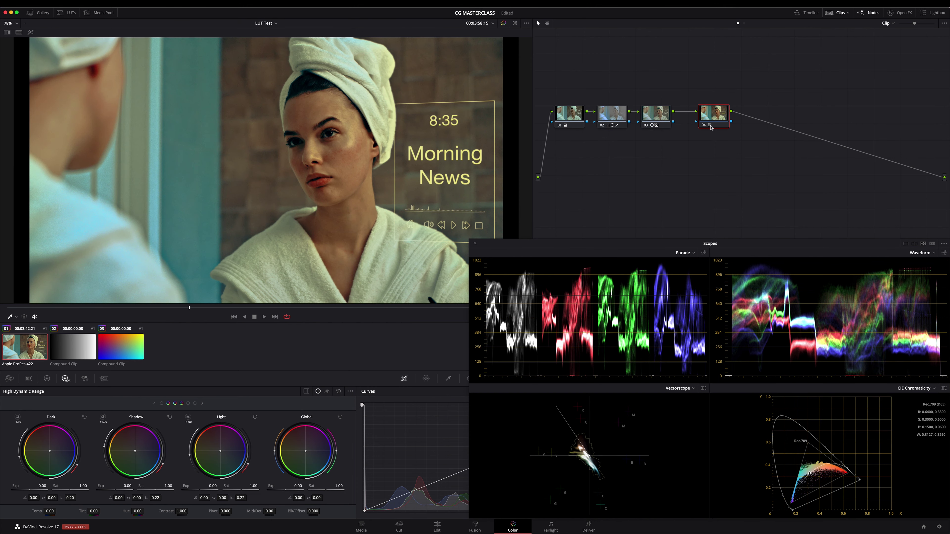
Toggle node 04 off and back on to compare the LUT look, then save the project.
key("ctrl+d")
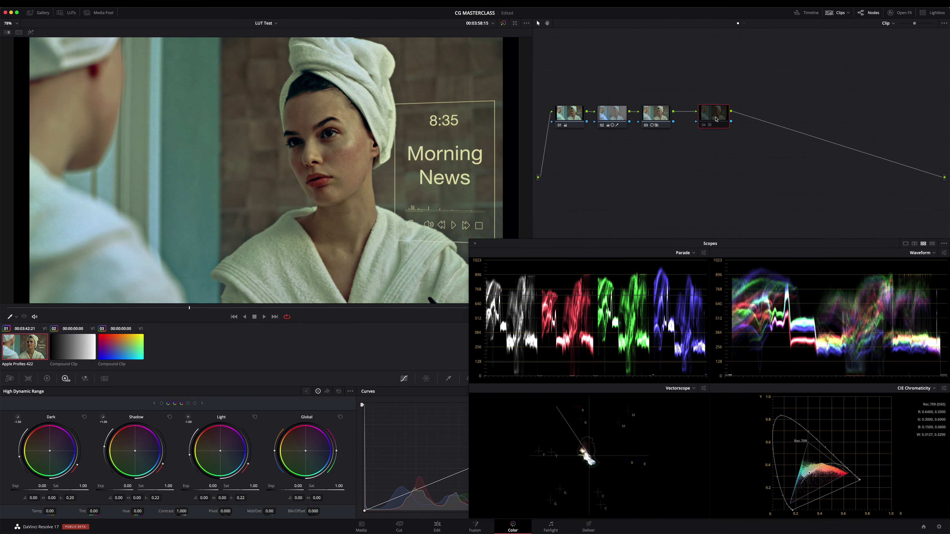
key("ctrl+d")
key("ctrl+d")
key("ctrl+d")
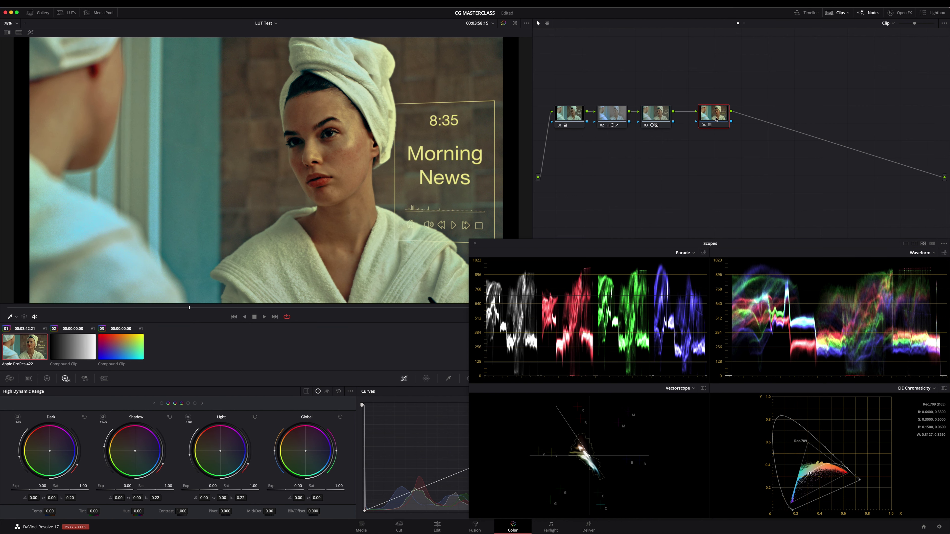
key("ctrl+s")
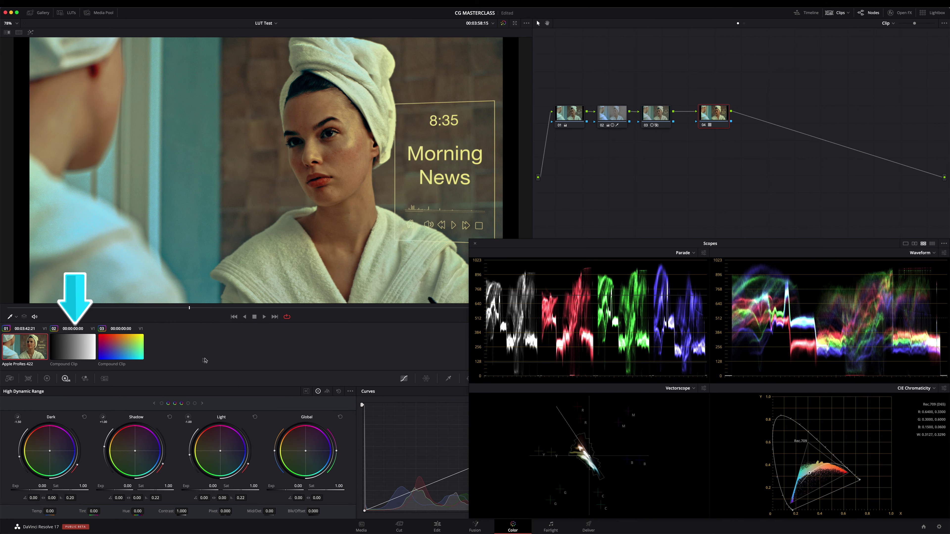
Apply the vintage TY-Grades LUT to node 01 of the grayscale ramp clip (clip 02).
left_click(80, 352)
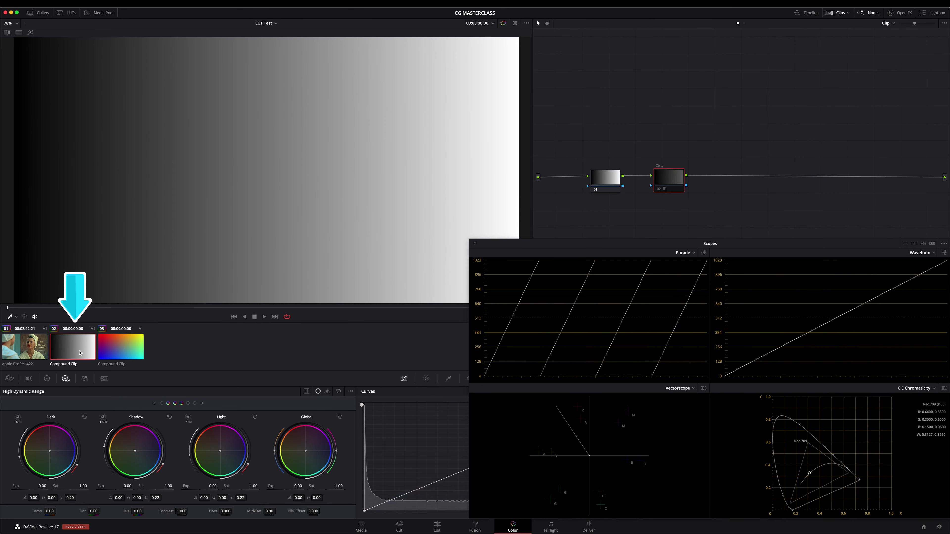
left_click(601, 181)
left_click(67, 12)
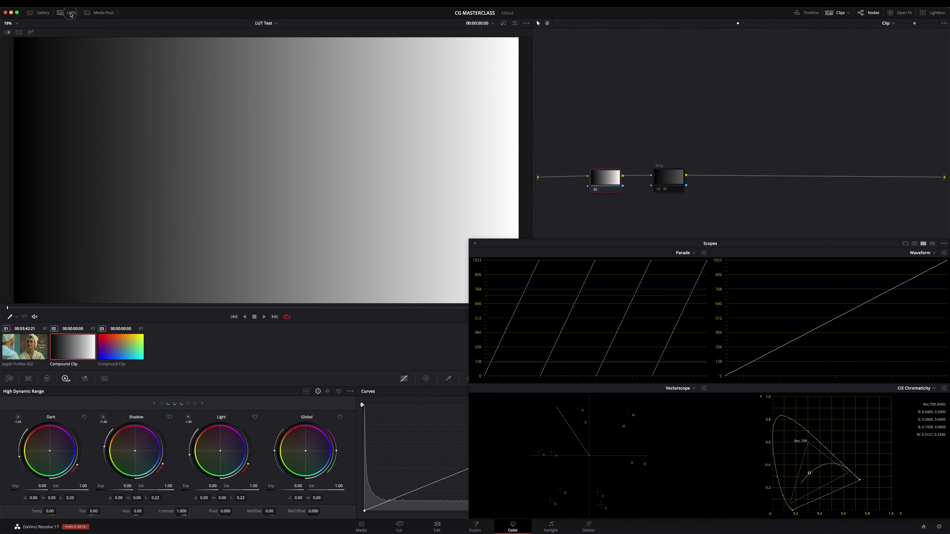
double_click(90, 42)
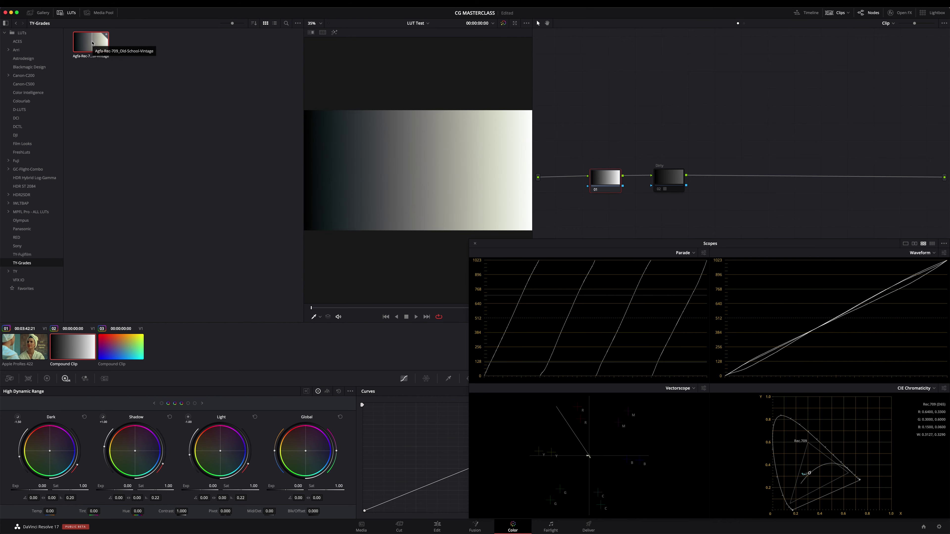
left_click(61, 12)
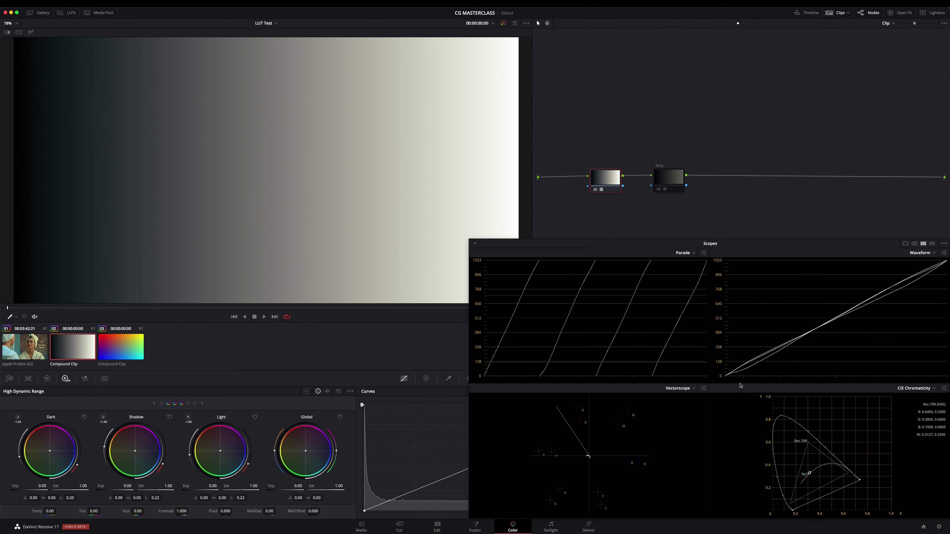
Annotate the waveform's dark and bright ends and its 1023 ceiling, nudging the Scopes window up-left.
mouse_move(729, 384)
left_mouse_down()
mouse_move(715, 362)
mouse_move(727, 384)
left_mouse_up()
left_click_drag(874, 243, 855, 236)
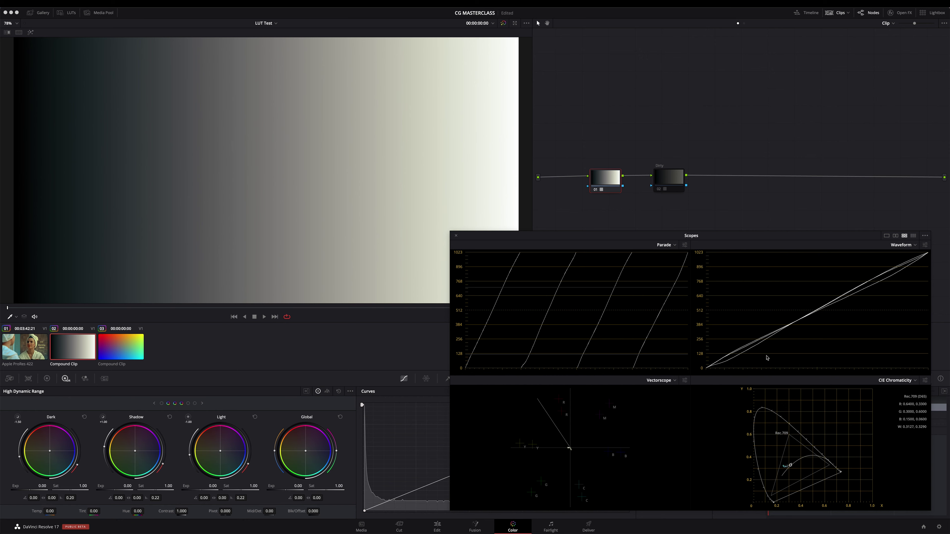
left_click_drag(915, 272, 914, 272)
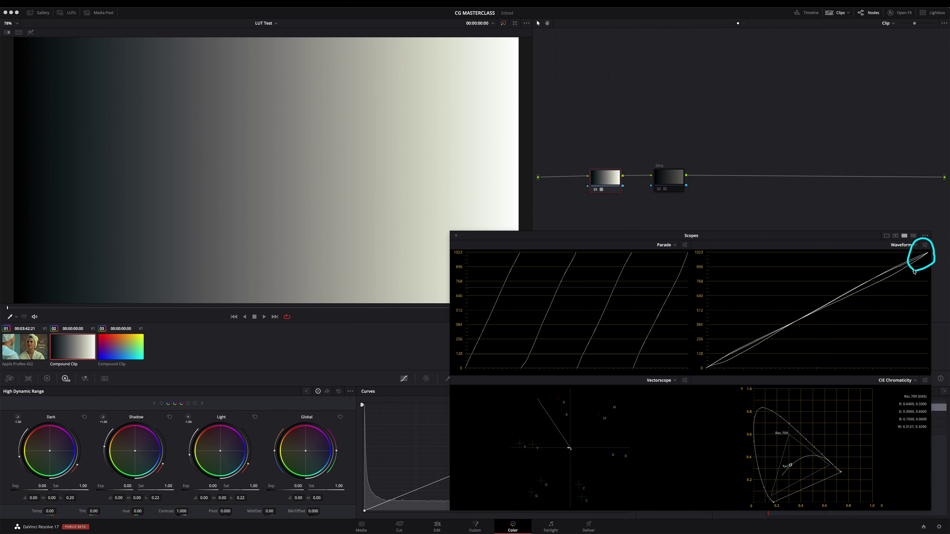
left_click(928, 254)
left_click_drag(712, 254, 790, 253)
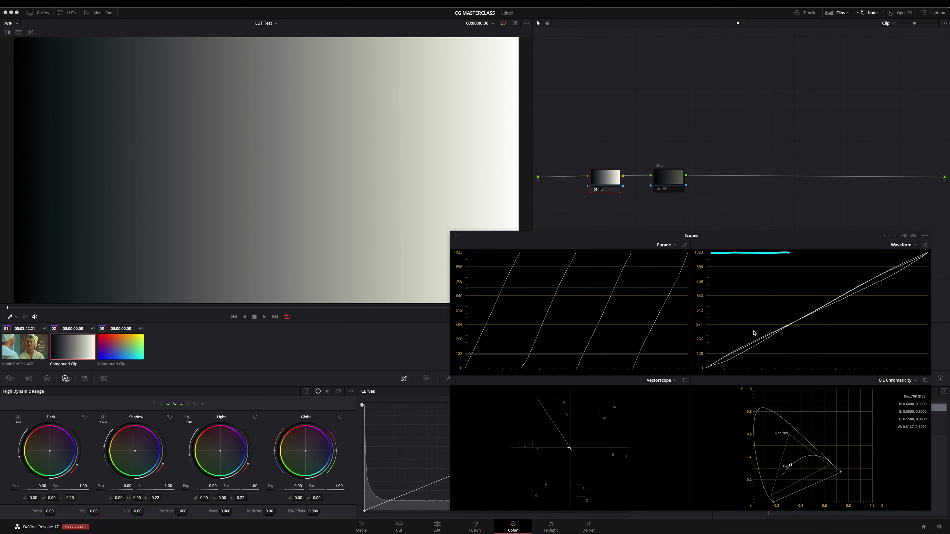
Apply the Agfa-Rec709 vintage LUT to node 01 of the rainbow color chart clip (clip 03).
left_click(122, 345)
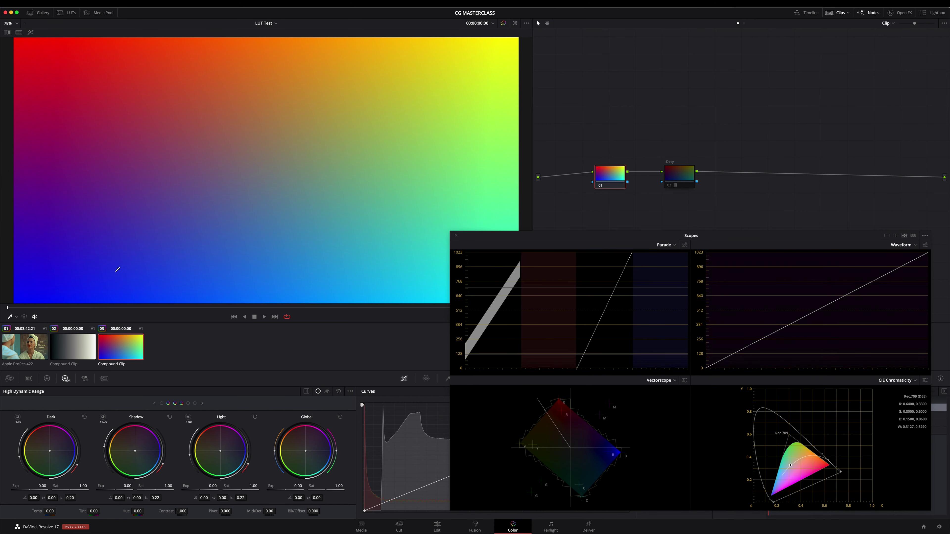
left_click(68, 13)
double_click(88, 44)
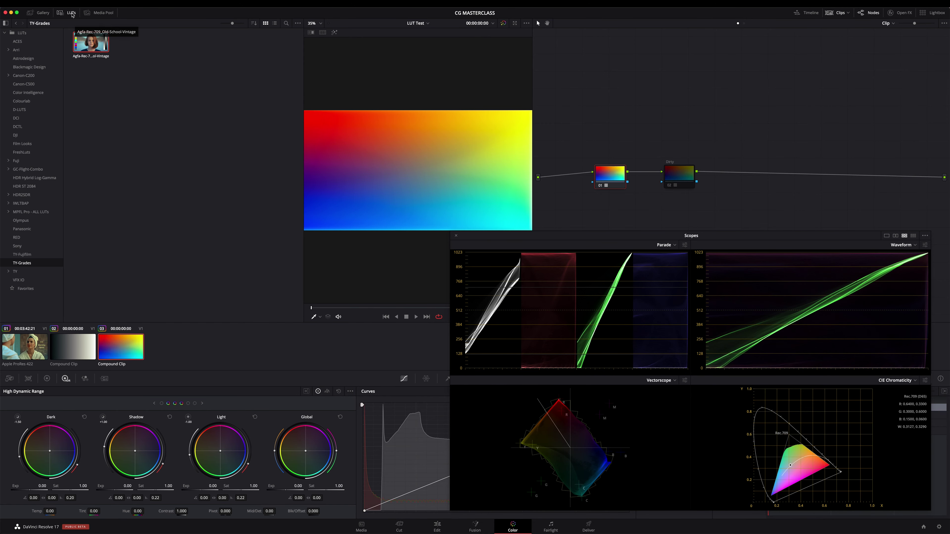
left_click(68, 12)
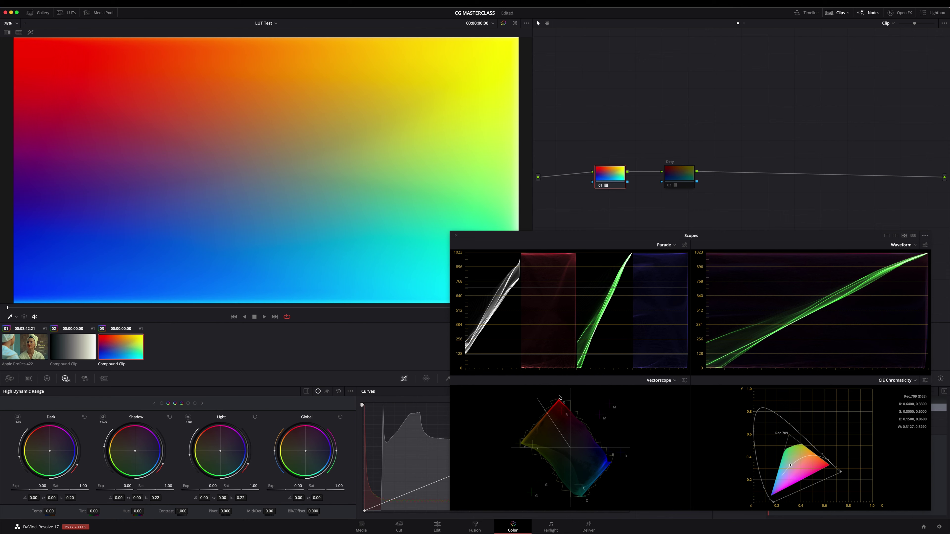
Mark up the vectorscope trace and CIE gamut, play the chart clip, and select the Dirty node.
mouse_move(557, 394)
left_mouse_down()
mouse_move(516, 437)
mouse_move(555, 484)
mouse_move(563, 392)
left_mouse_up()
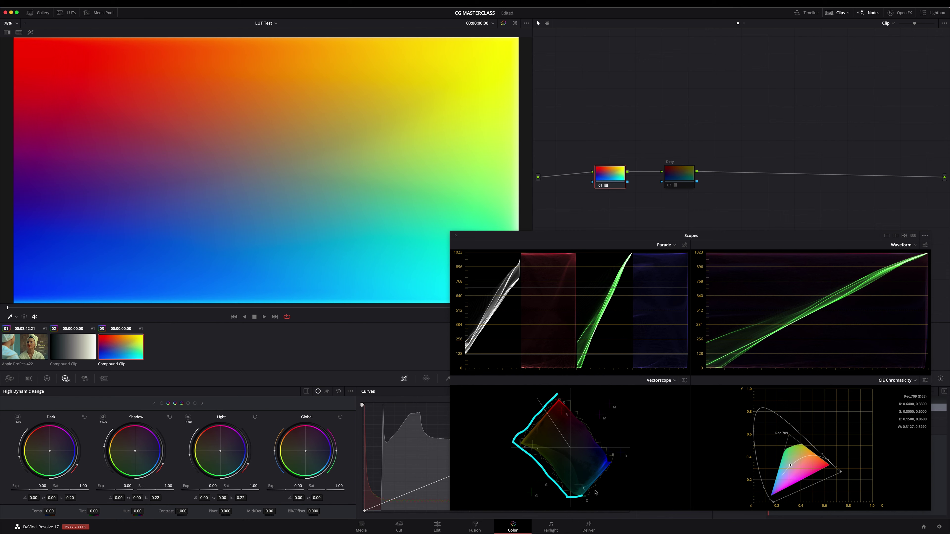
left_click_drag(574, 441, 573, 432)
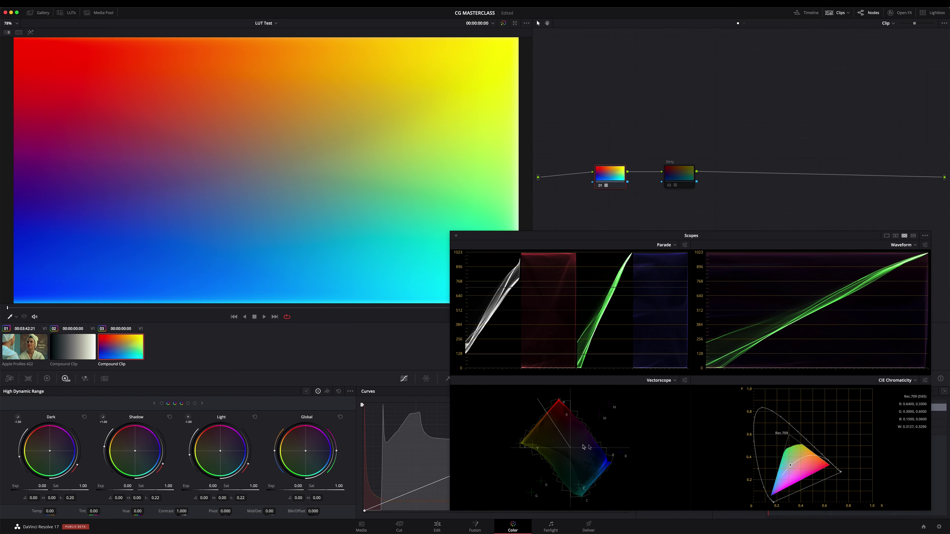
left_click_drag(578, 443, 574, 454)
mouse_move(559, 399)
left_mouse_down()
mouse_move(525, 445)
mouse_move(600, 440)
mouse_move(564, 403)
left_mouse_up()
mouse_move(788, 434)
left_mouse_down()
mouse_move(775, 495)
mouse_move(787, 434)
left_mouse_up()
key("space")
key("space")
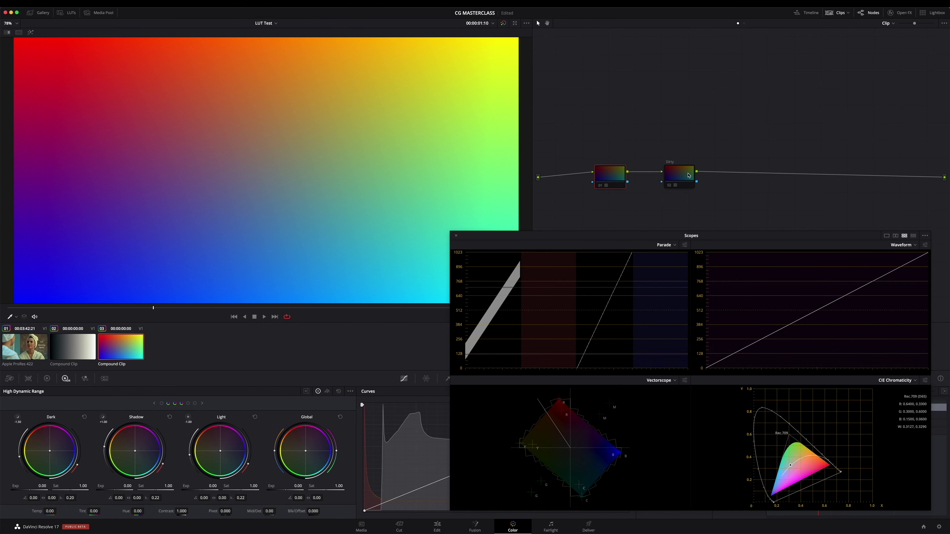
left_click(688, 175)
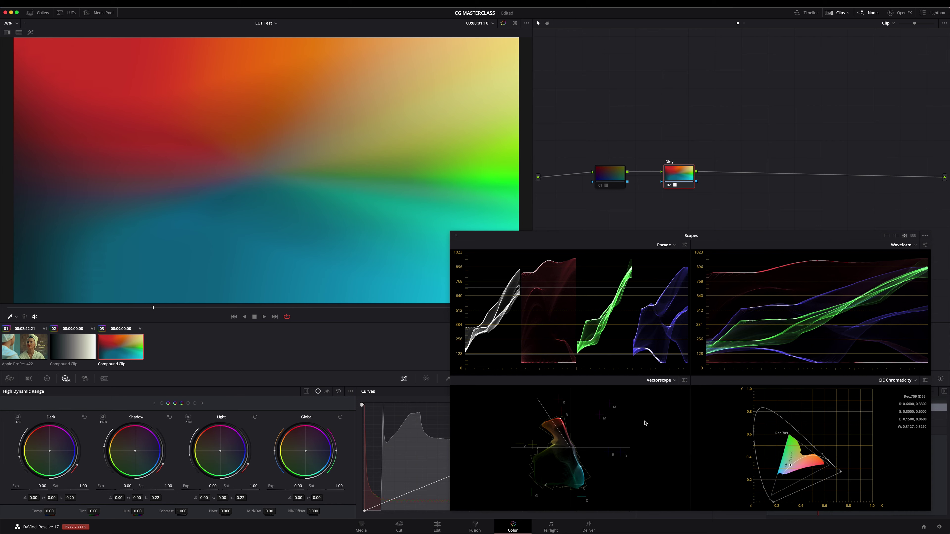
On clip 02, the grey gradient test clip, enable node 02 'Dirty' for an S-curve look.
left_click(84, 347)
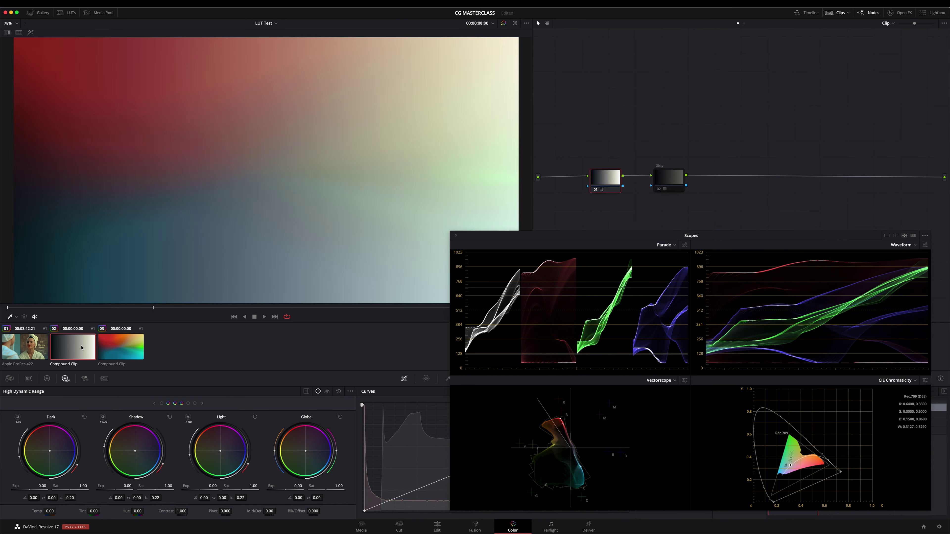
left_click(671, 179)
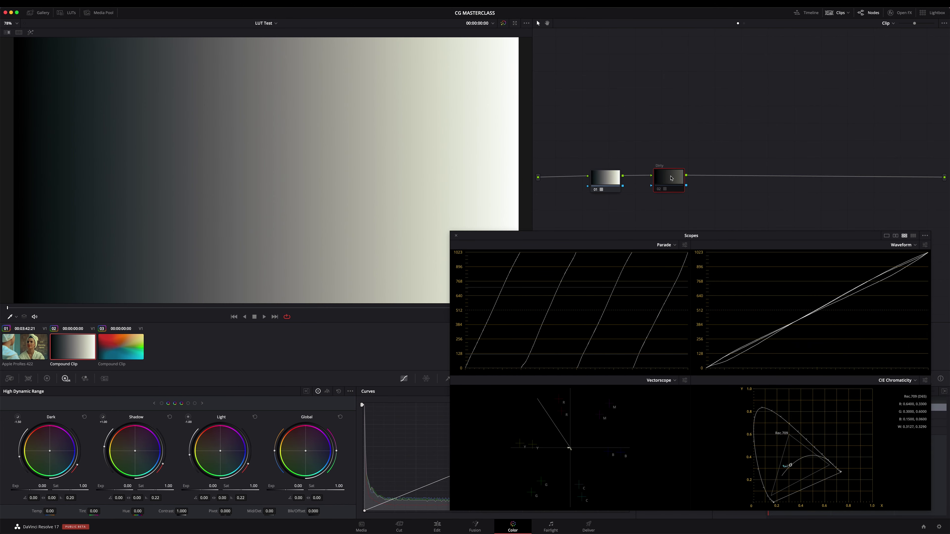
key("ctrl+d")
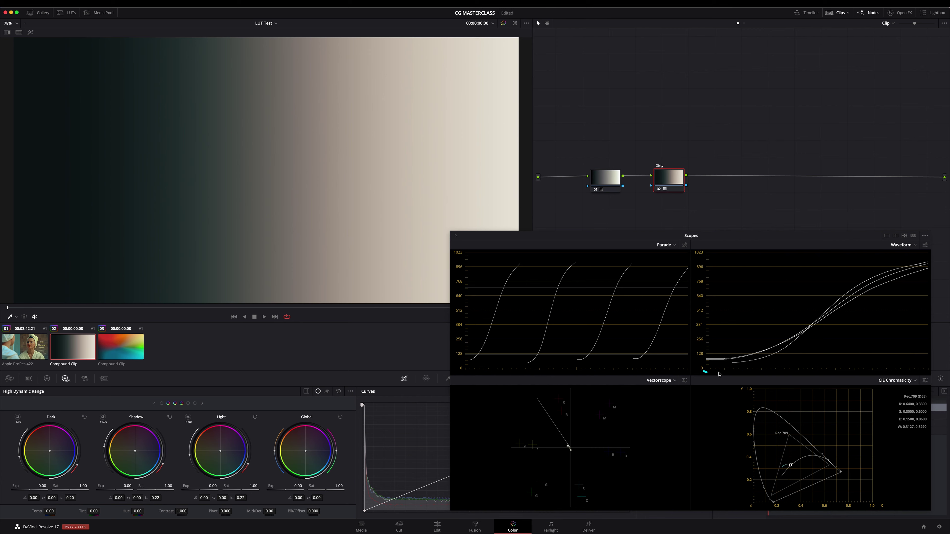
left_click_drag(718, 374, 701, 371)
left_click_drag(922, 285, 921, 284)
On the Morning News portrait clip, disable node 04, append serial node 05 'Dirty', and view a later frame.
left_click(42, 347)
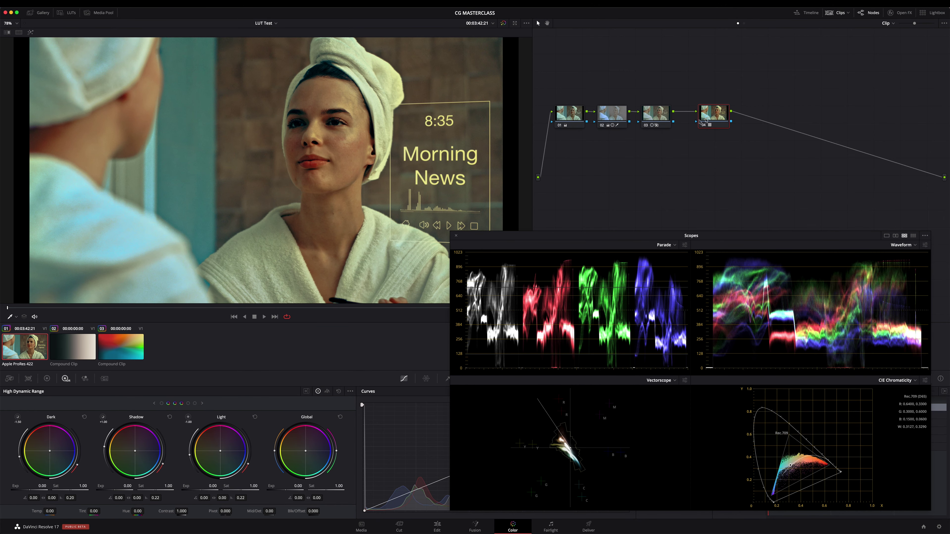
key("ctrl+d")
key("alt+s")
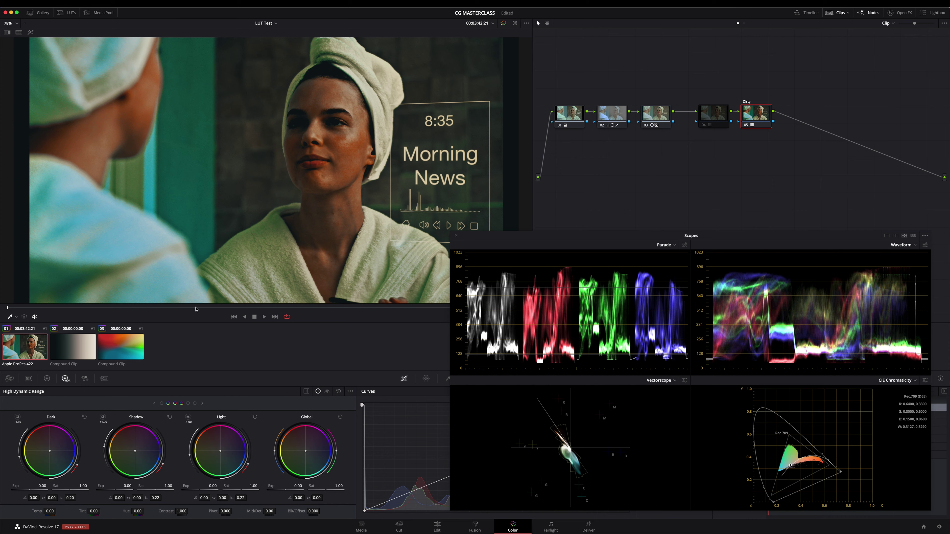
left_click_drag(197, 309, 349, 316)
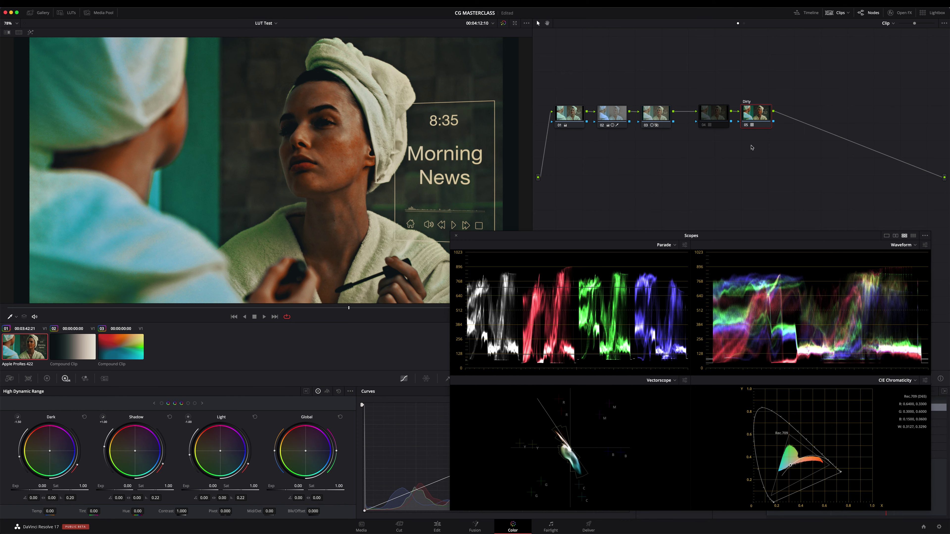
key("ctrl+d")
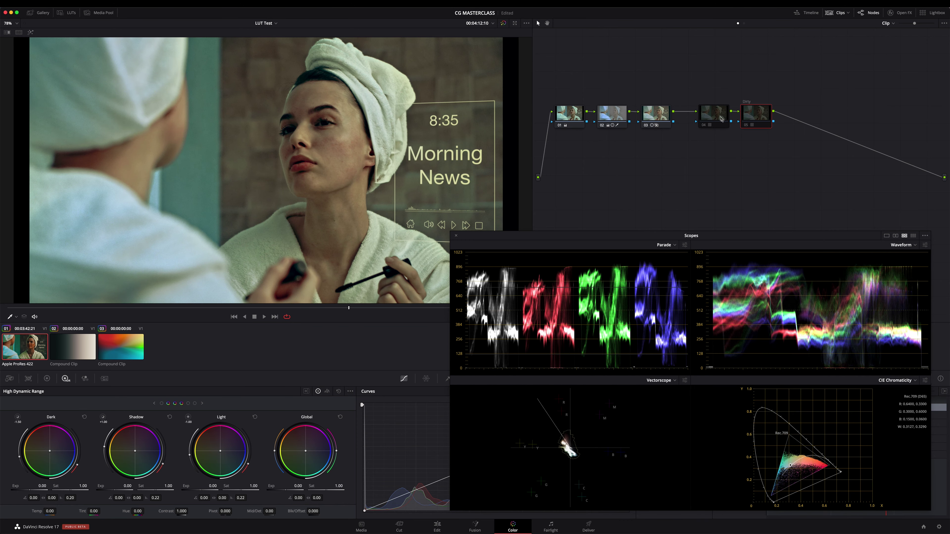
left_click(720, 118)
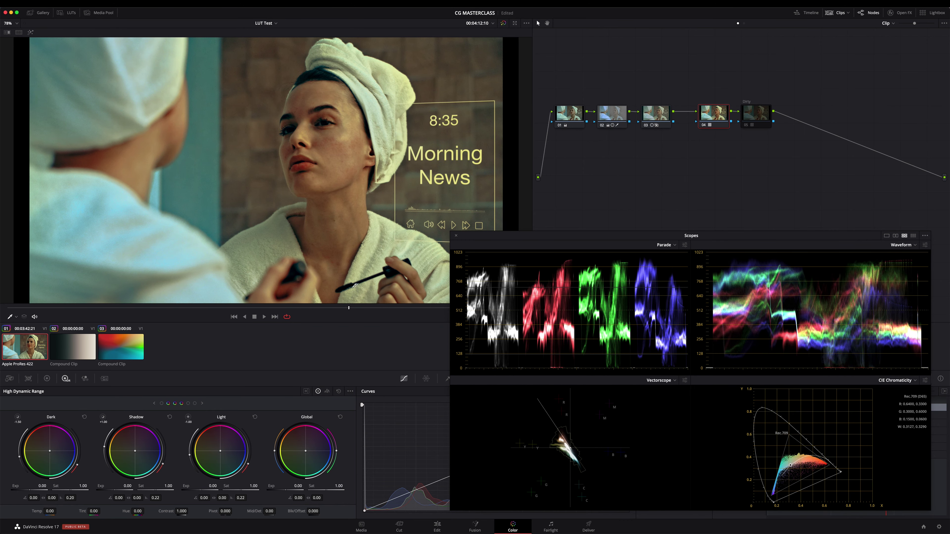
left_click_drag(336, 309, 187, 310)
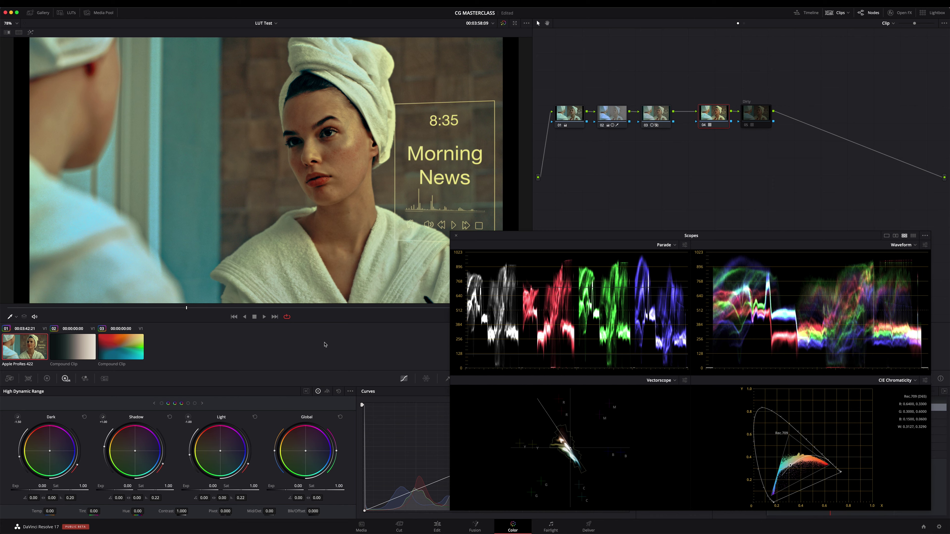
left_click_drag(470, 238, 486, 236)
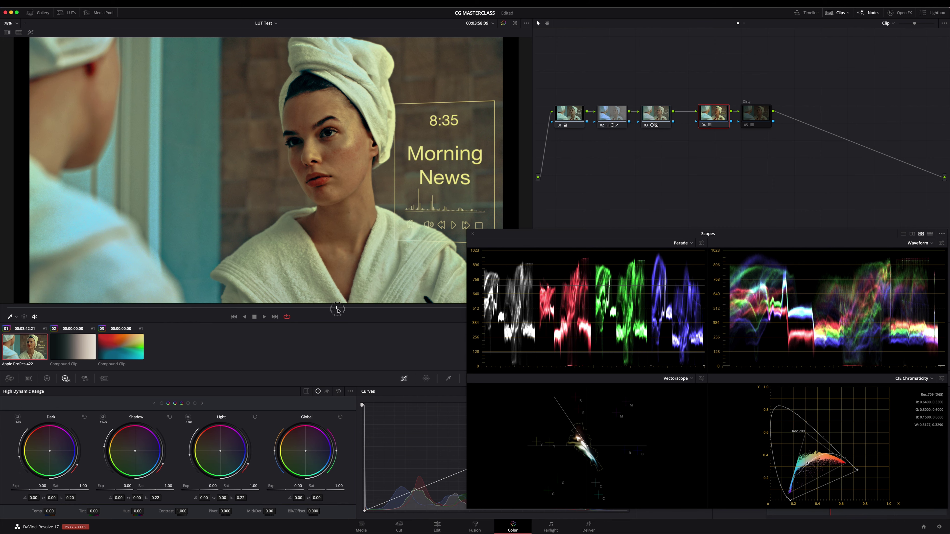
left_click_drag(348, 307, 407, 309)
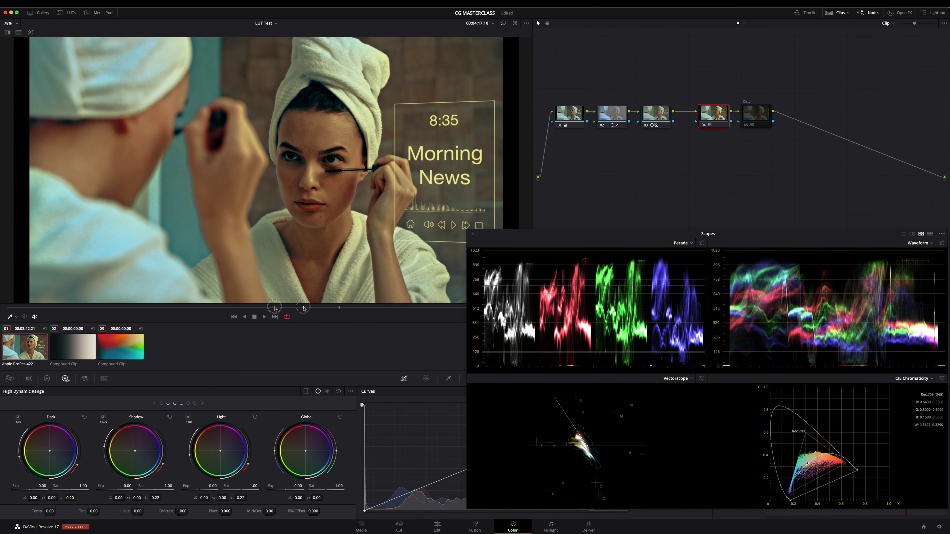
left_click_drag(407, 309, 201, 309)
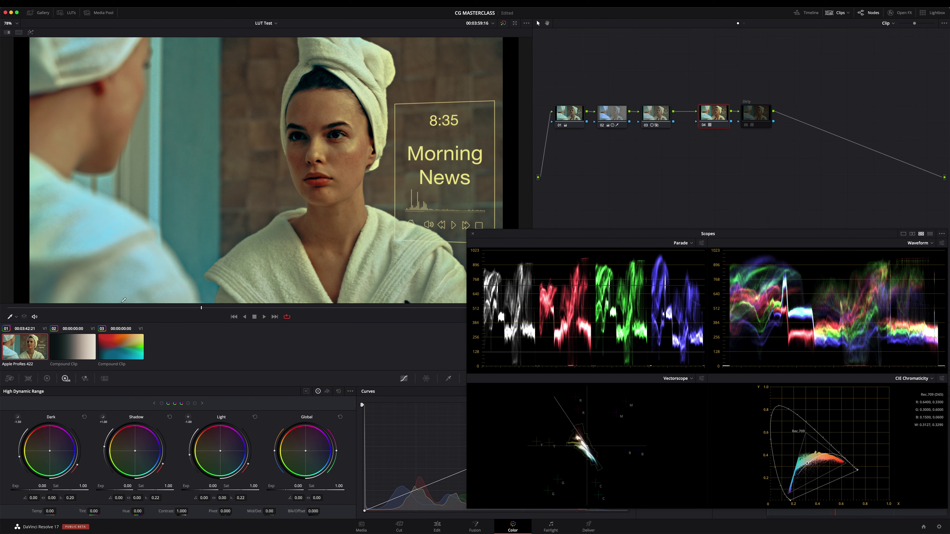
After viewing both gradient test clips, delete node 05 'Dirty' from the Morning News portrait clip.
left_click(83, 348)
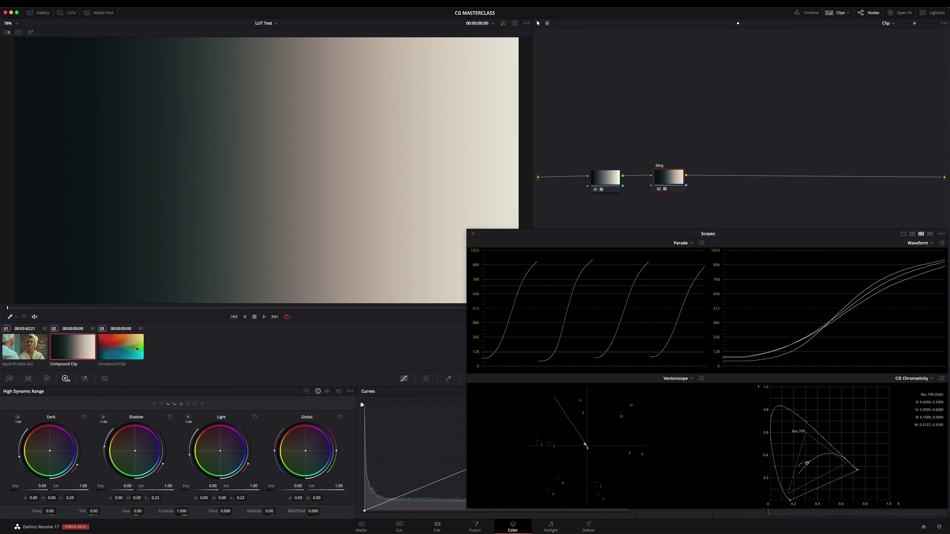
left_click(136, 349)
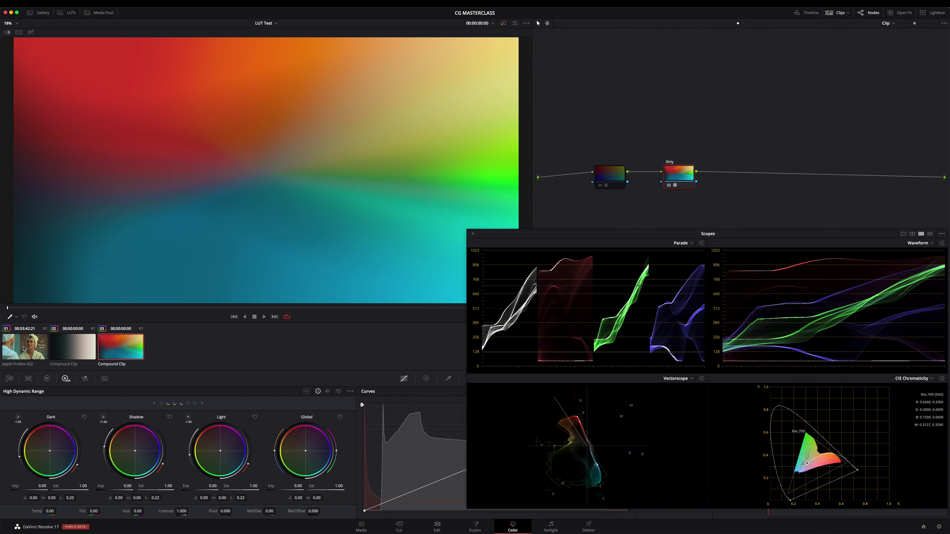
left_click(24, 348)
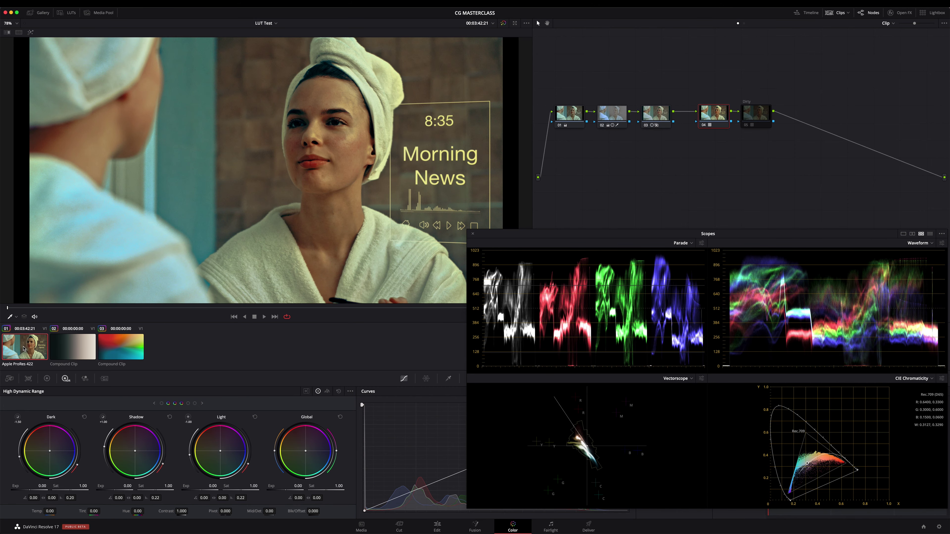
left_click(751, 112)
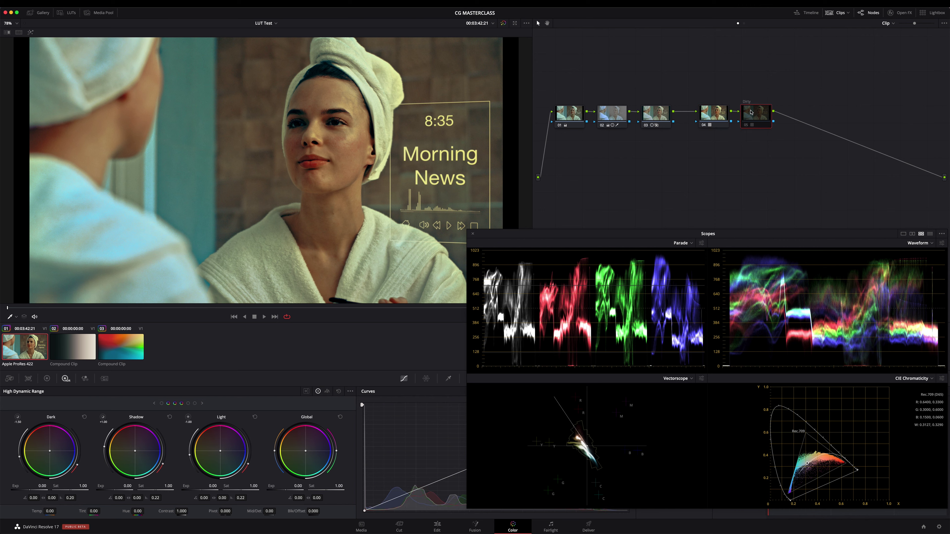
key("Delete")
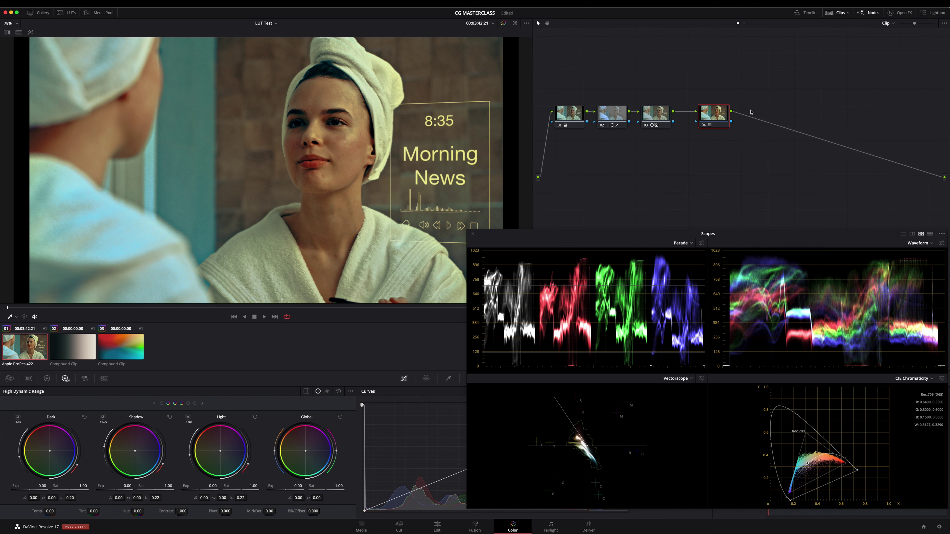